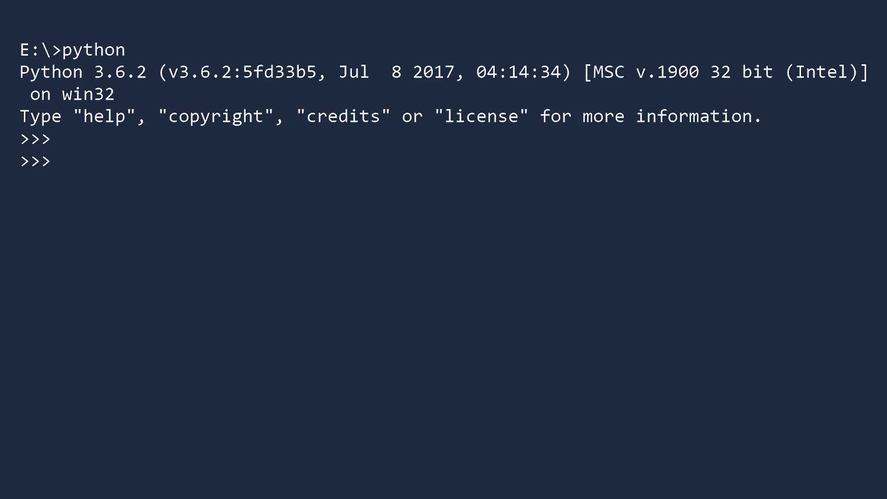
text(help(open))
key(Return)
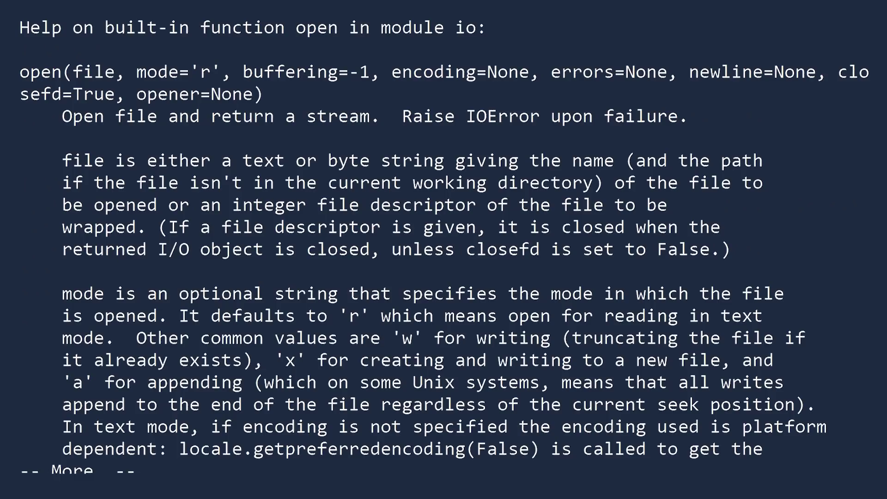
Page through the help(open) documentation, then display it again.
key(space)
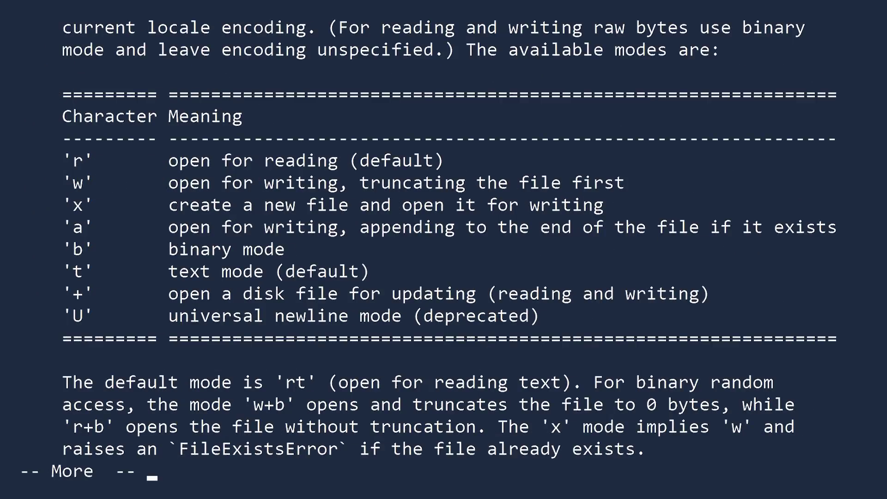
key(space)
key(space)
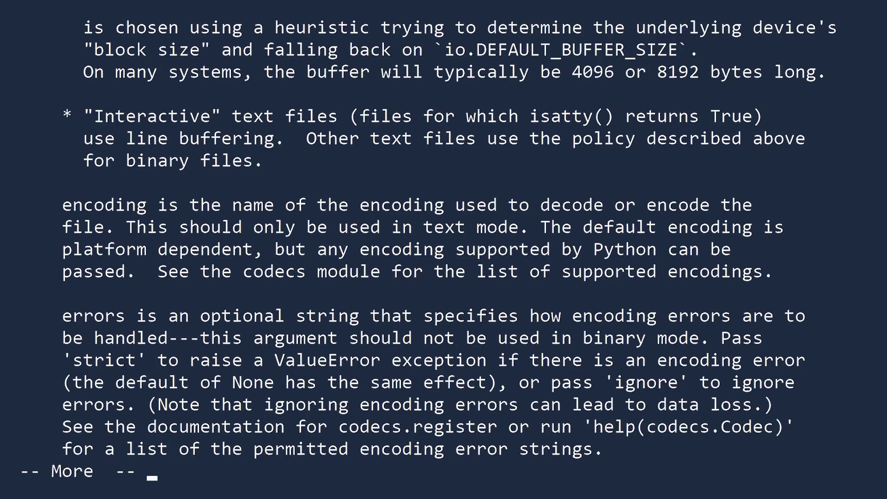
key(space)
key(space)
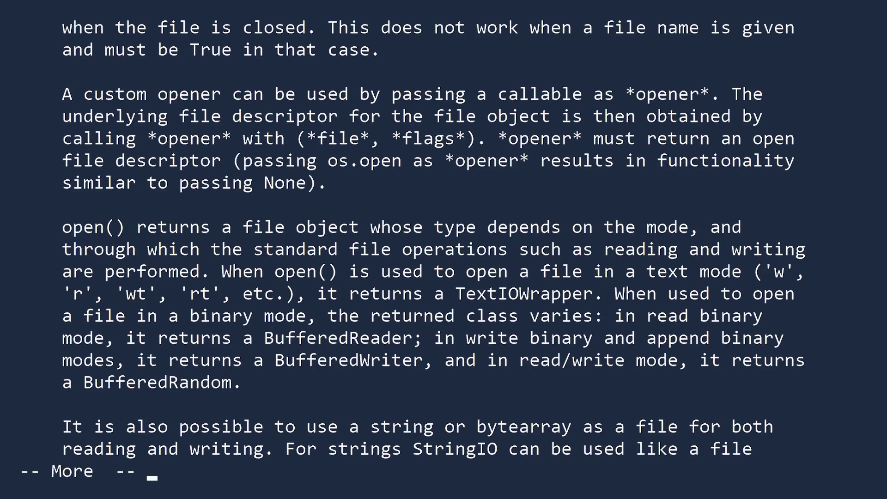
text(q)
text(help(open))
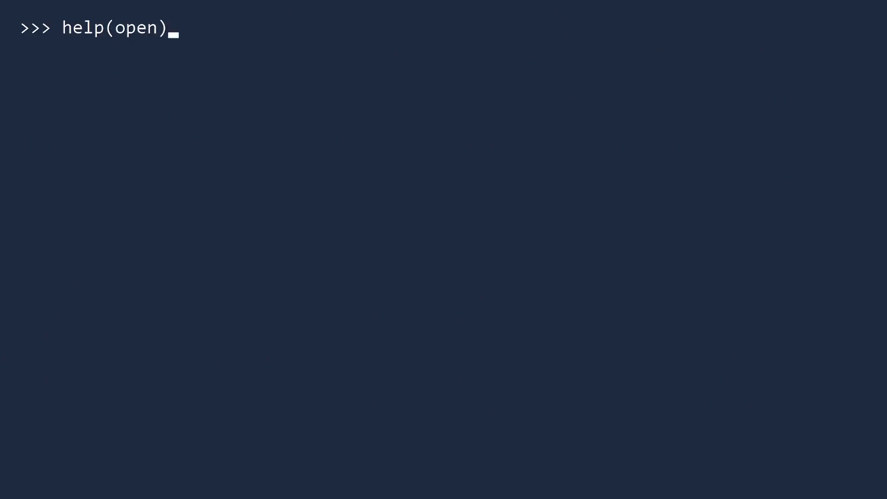
key(Return)
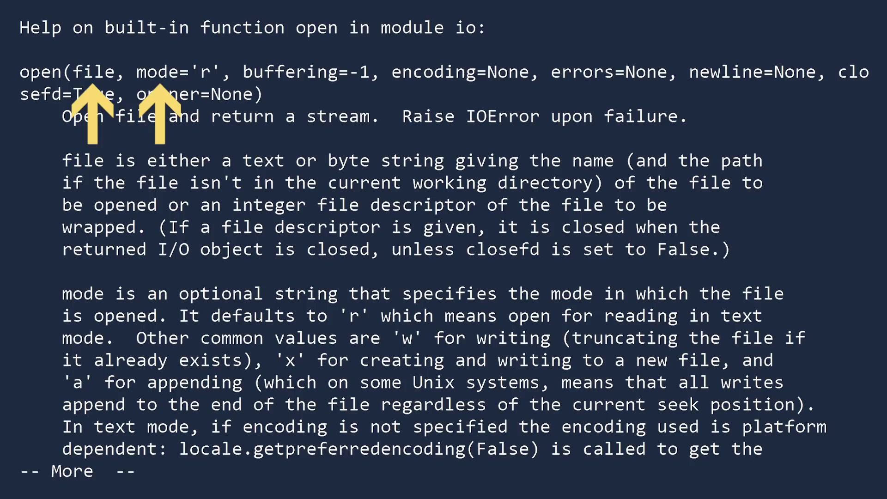
text(qexit())
Exit Python, move into python_lessons\text_files, list its empty contents, and clear the screen.
key(Return)
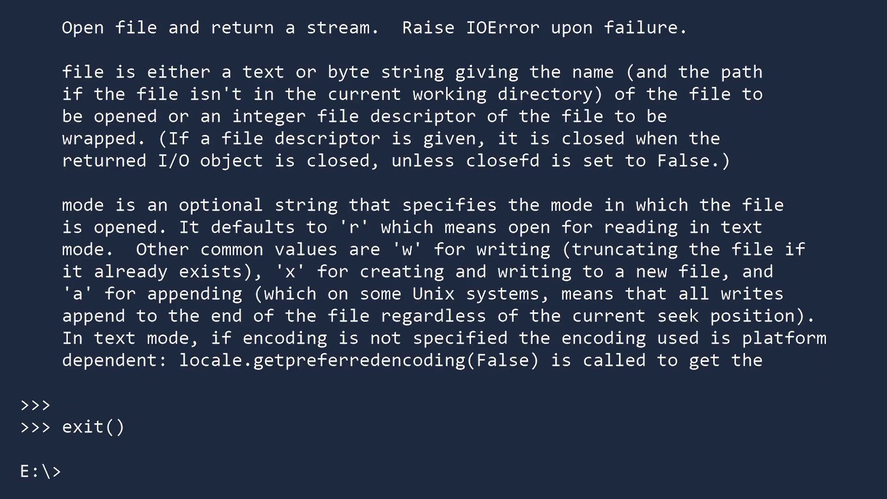
text(cd python_lessons)
key(Return)
text(cd te)
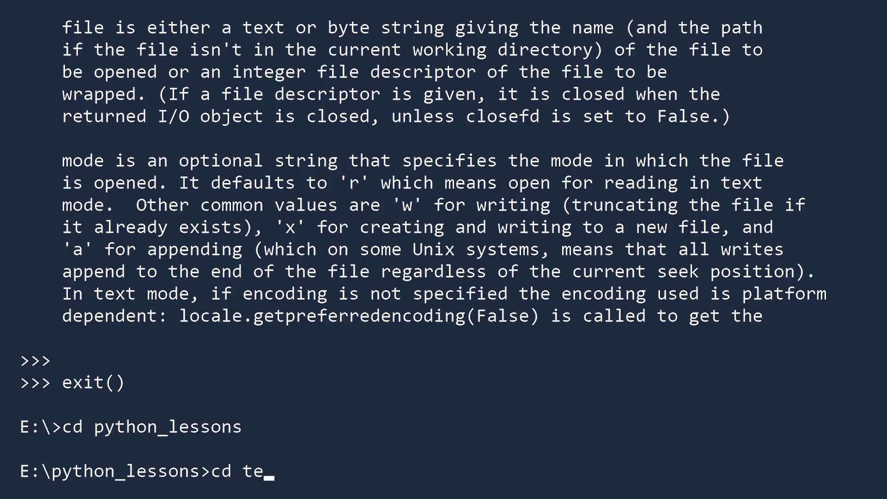
text(xt_files)
key(Return)
text(dir)
key(Return)
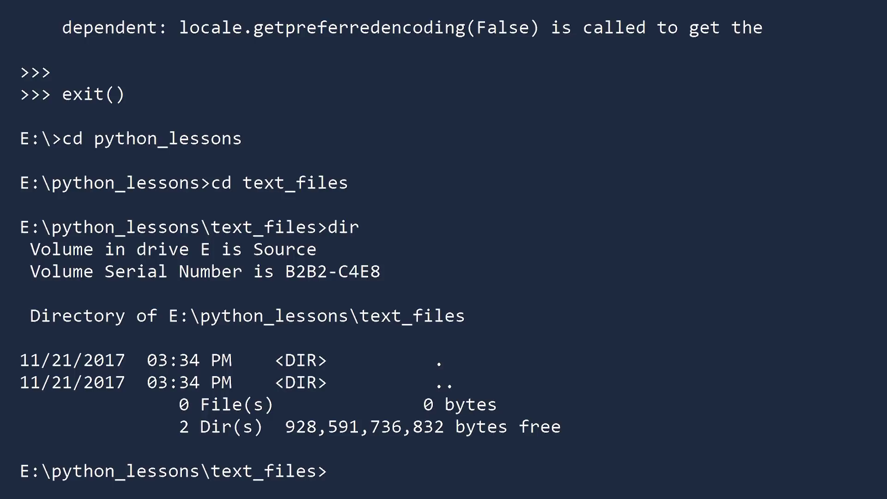
text(cls)
key(Return)
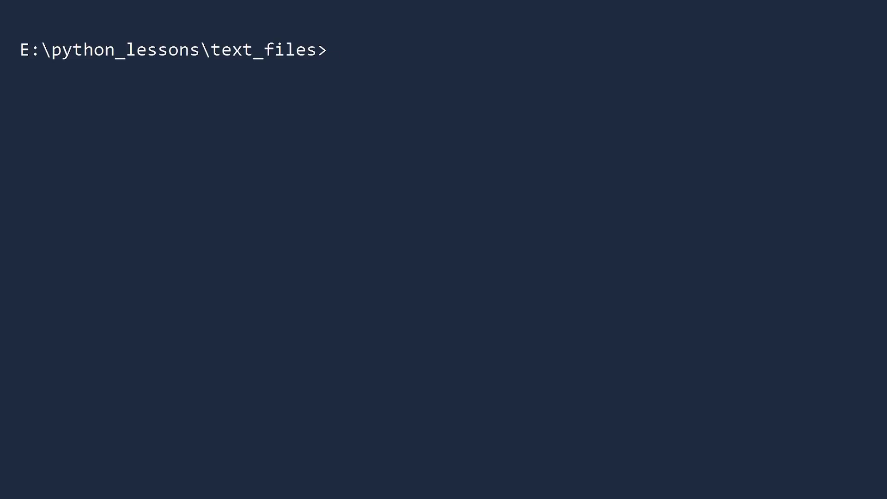
text(vim guido)
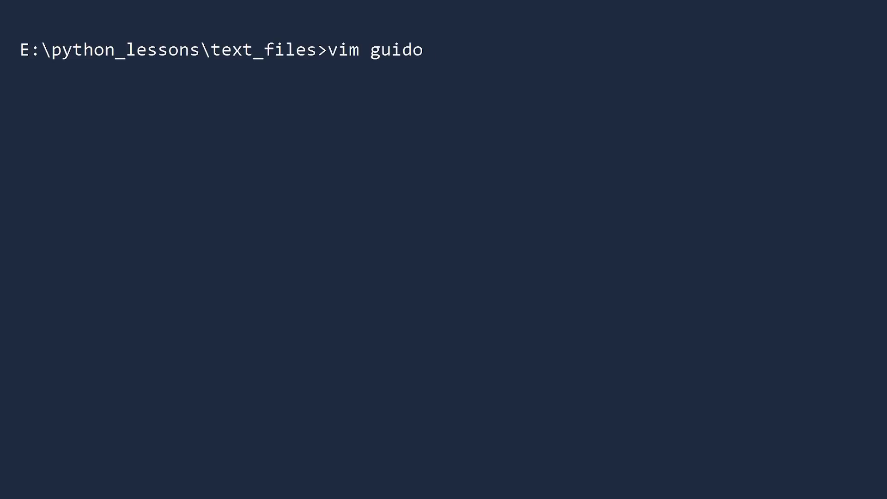
text(_bio.txt)
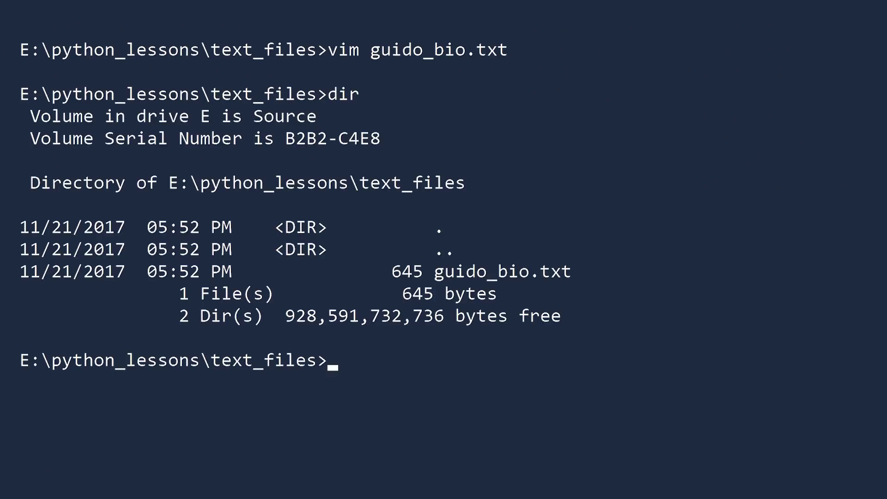
text(py)
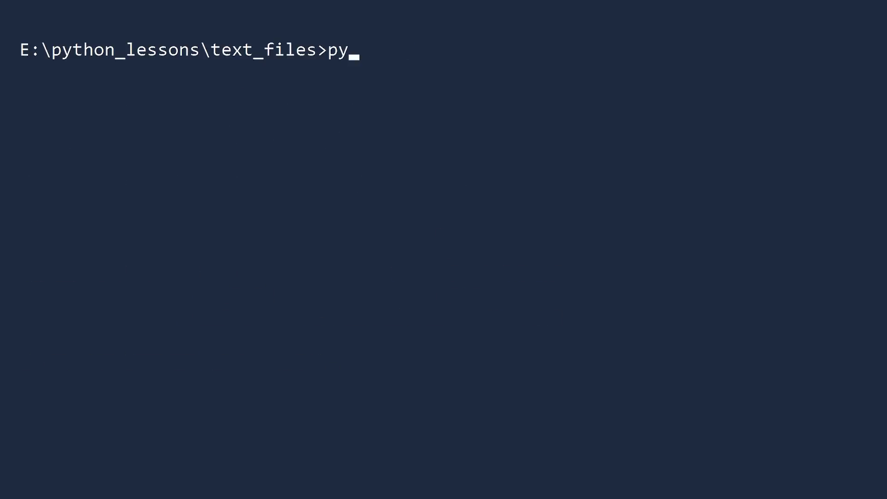
text(thon)
Start Python, read guido_bio.txt into text with f.read(), then close the file.
key(Return)
key(Return)
text(f = open(")
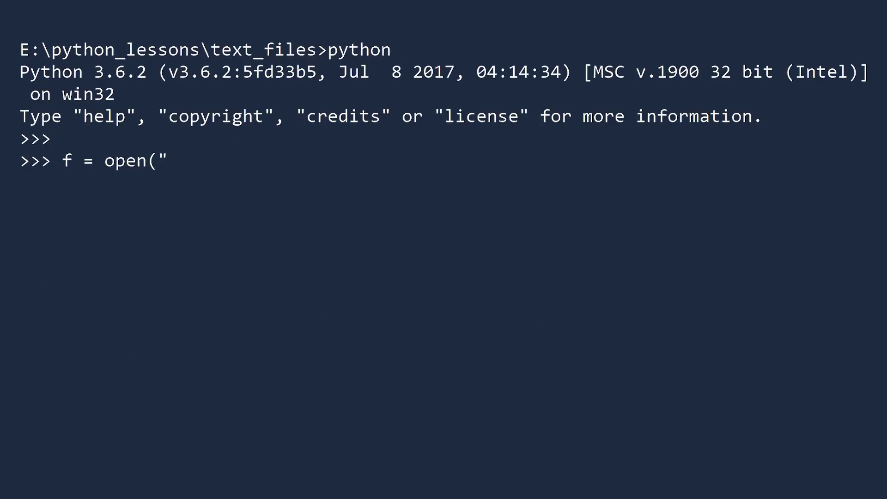
text(guido_bio.txt"))
key(Return)
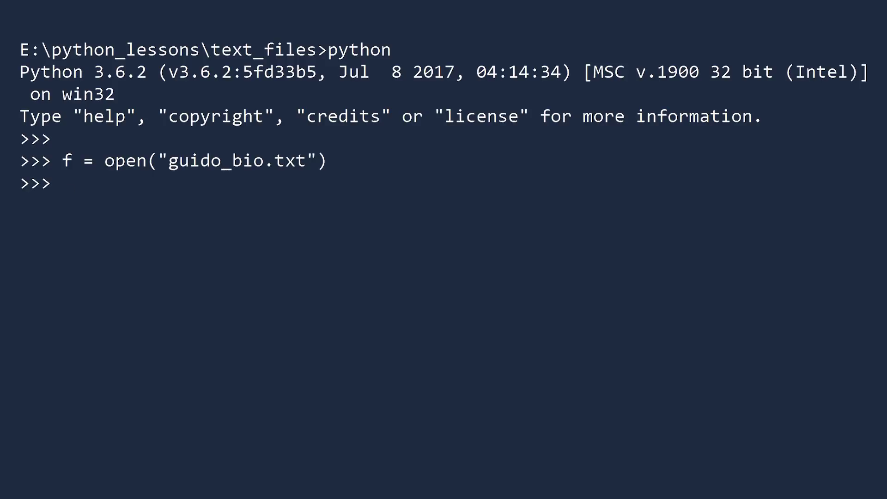
text(text = f.read()
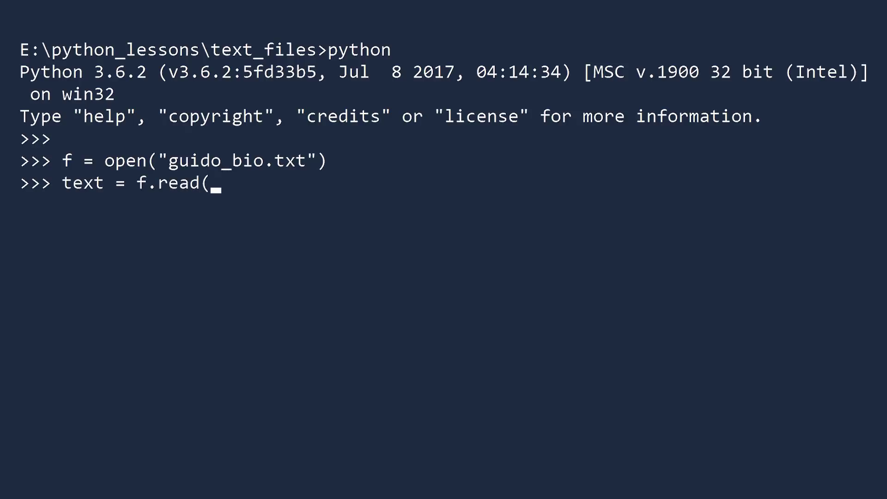
text())
key(Return)
text(f.close())
key(Return)
key(Return)
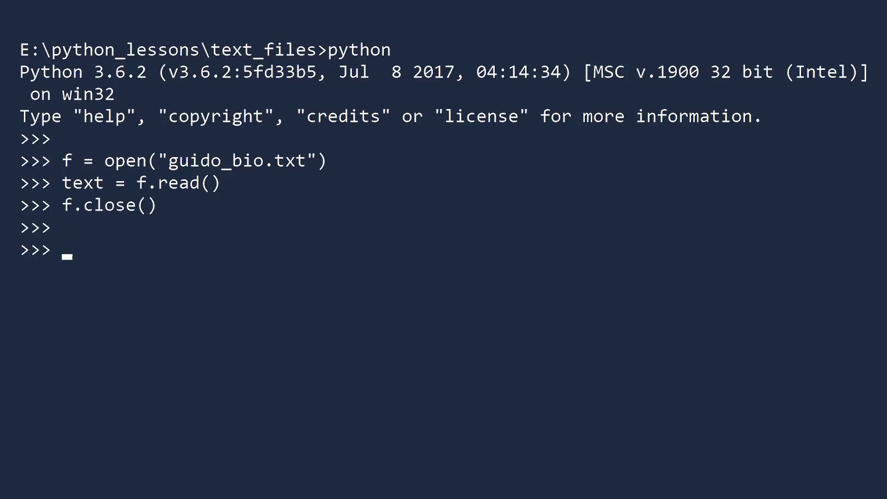
text(print(tex)
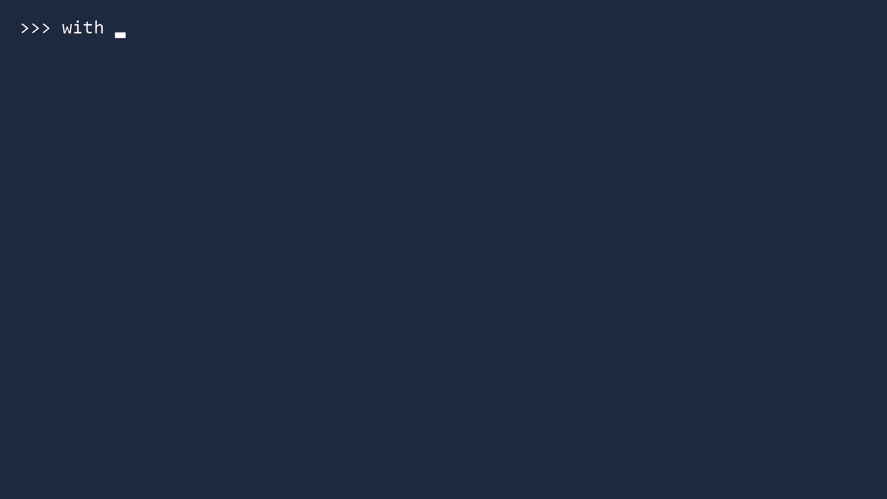
text(open("gu)
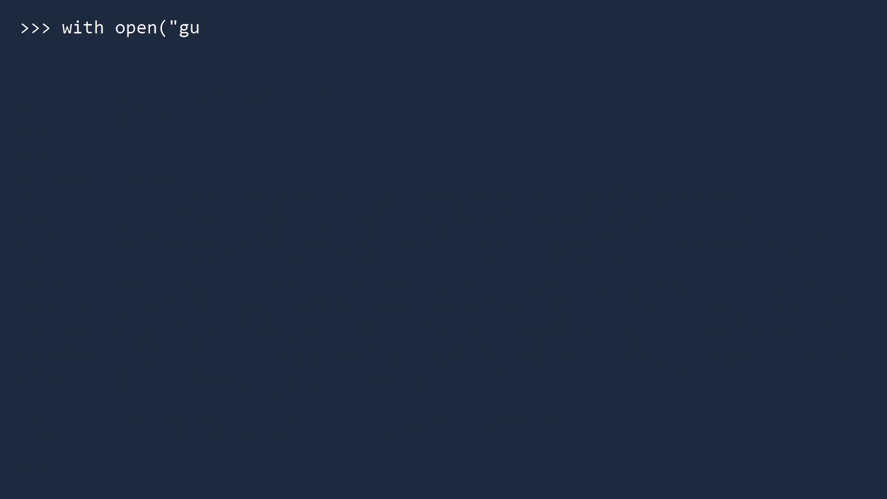
text(ido_bio.txt)
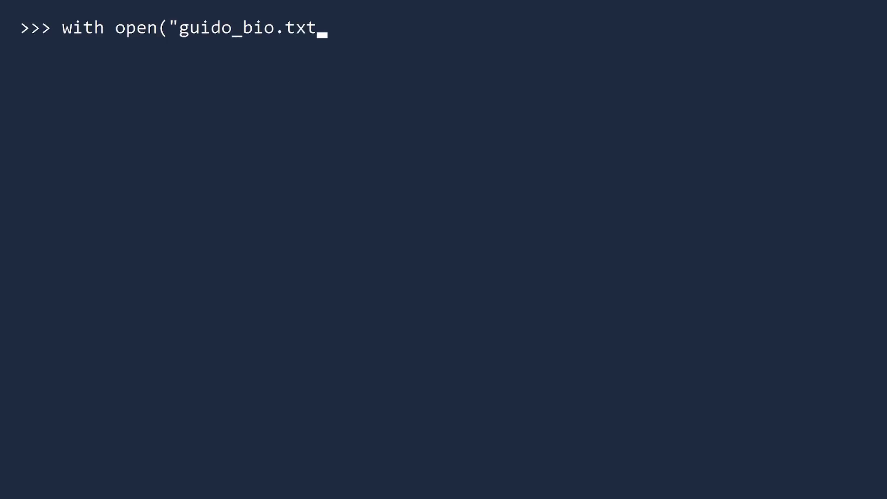
text(") as fobj:)
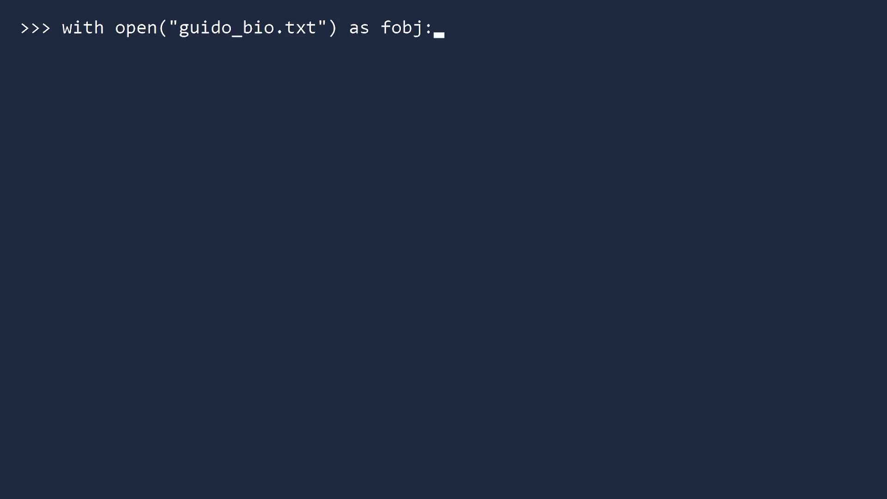
Read guido_bio.txt into bio inside a with open(...) as fobj block.
key(Return)
text(bio = fobj.read()
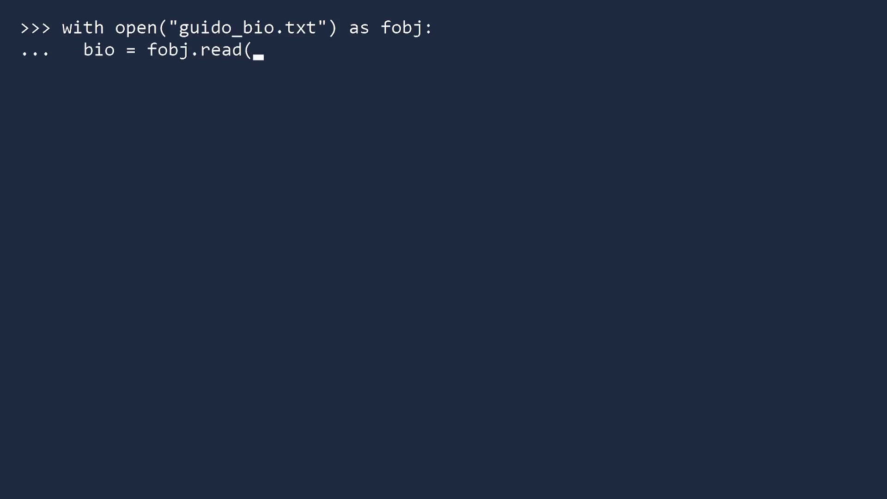
text())
key(Return)
key(Return)
text(print(t)
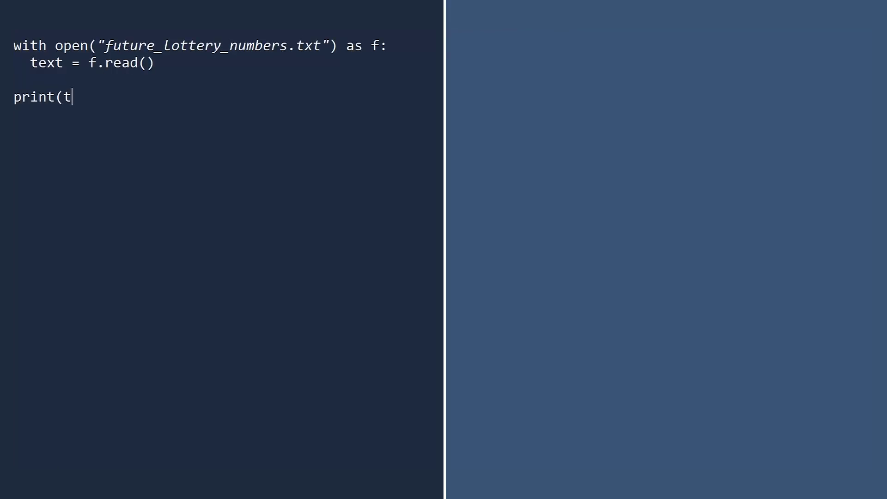
text(ext))
key(Return)
Run the future_lottery_numbers.txt script, which raises FileNotFoundError, then indent its with block.
key(F5)
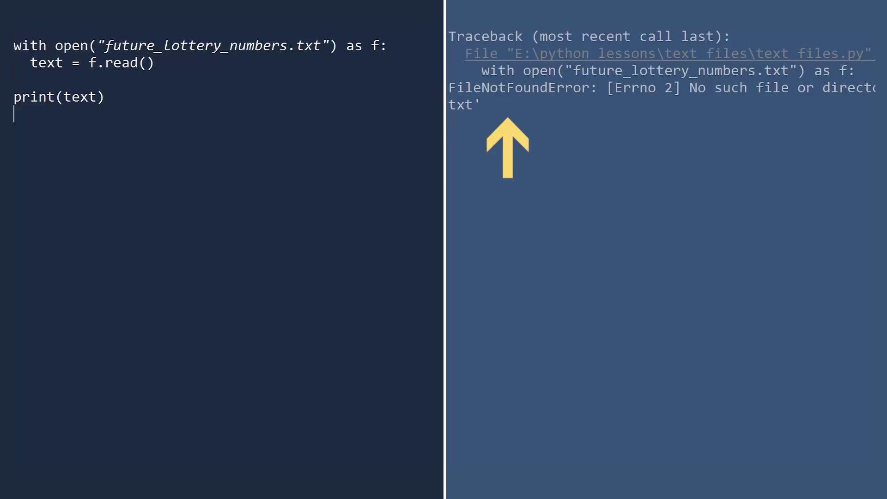
key(Up)
key(Up)
key(Up)
key(shift+Down)
key(shift+Down)
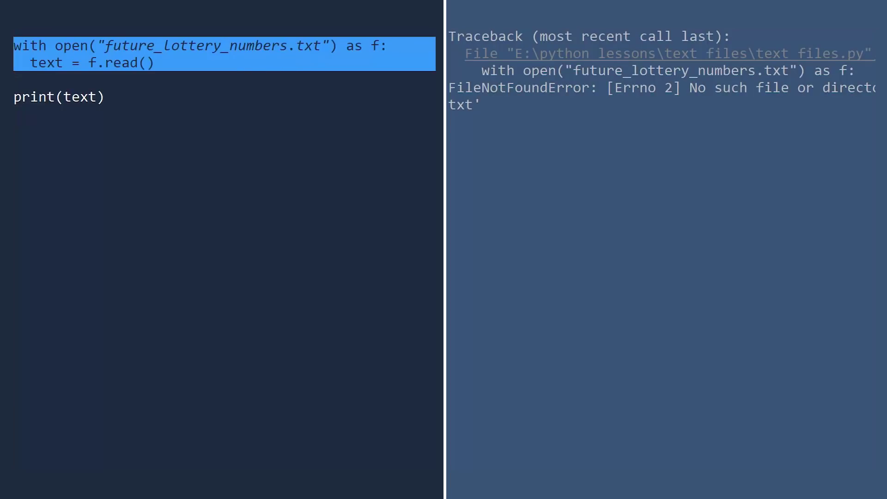
key(Tab)
key(Up)
Add try/except FileNotFoundError setting text to None, then select future_lottery_numbers for replacement.
key(Return)
text(try:)
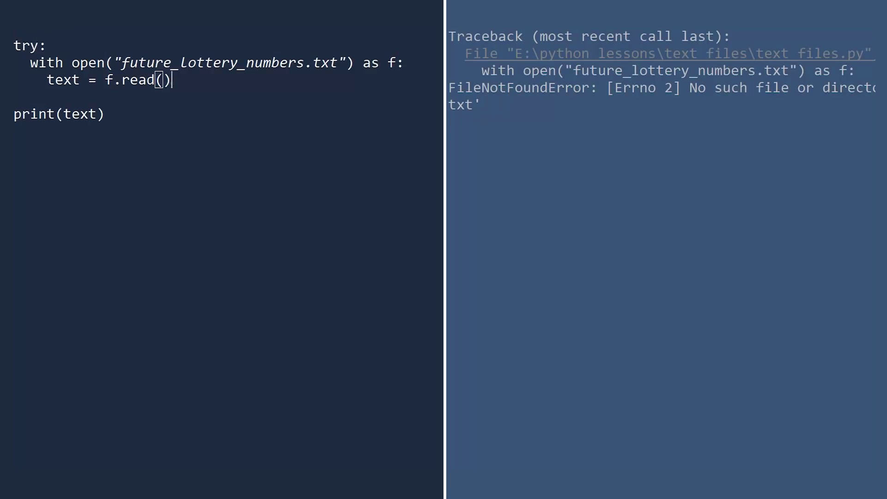
key(Return)
text(except FileNotFou)
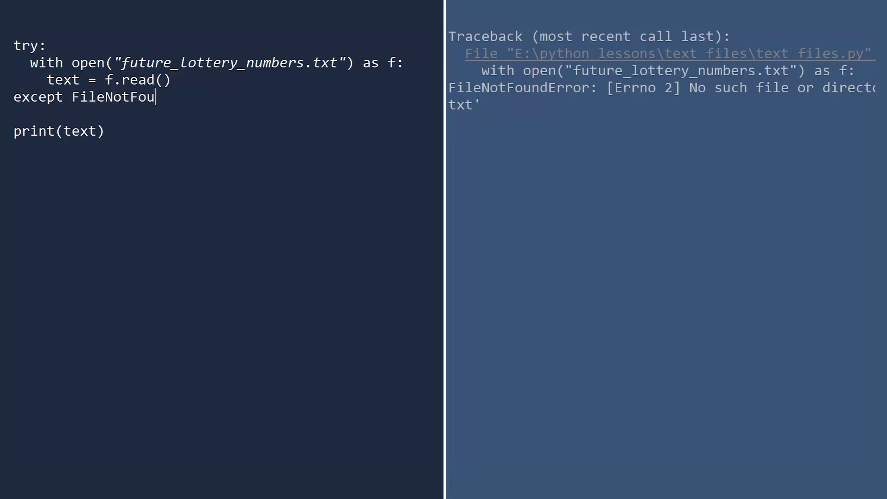
text(ndError:)
key(Return)
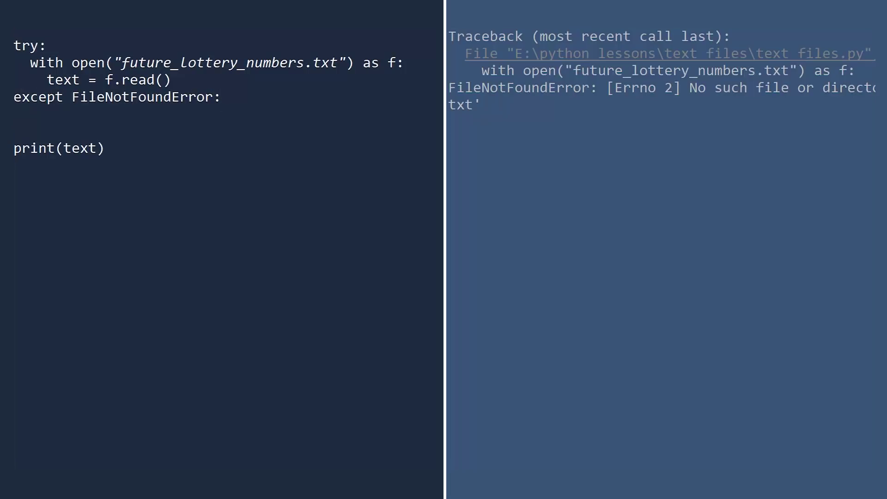
text(text = Non)
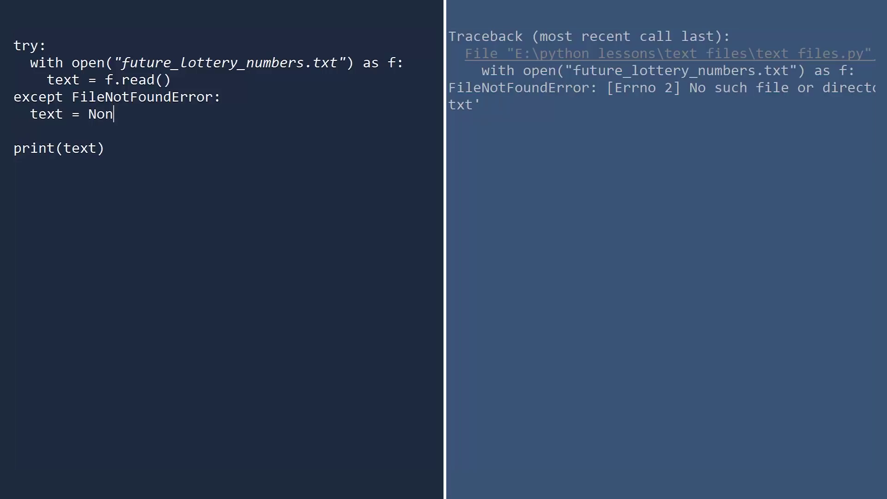
text(e)
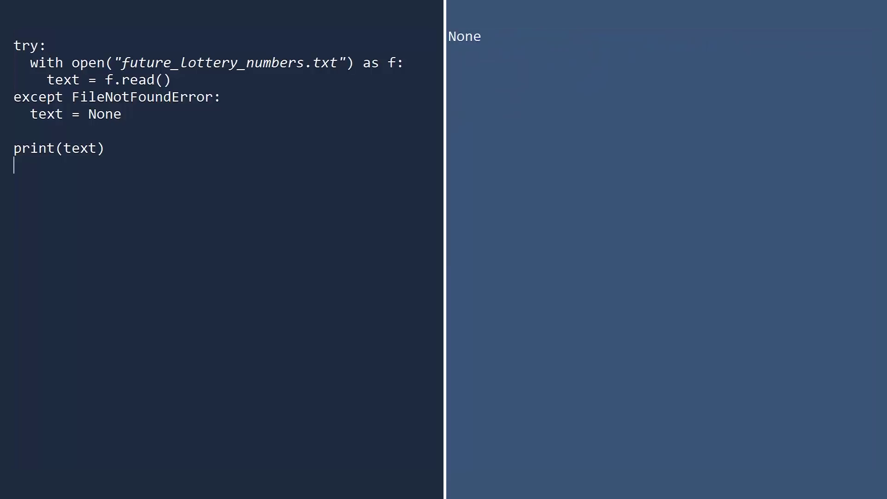
double_click(197, 63)
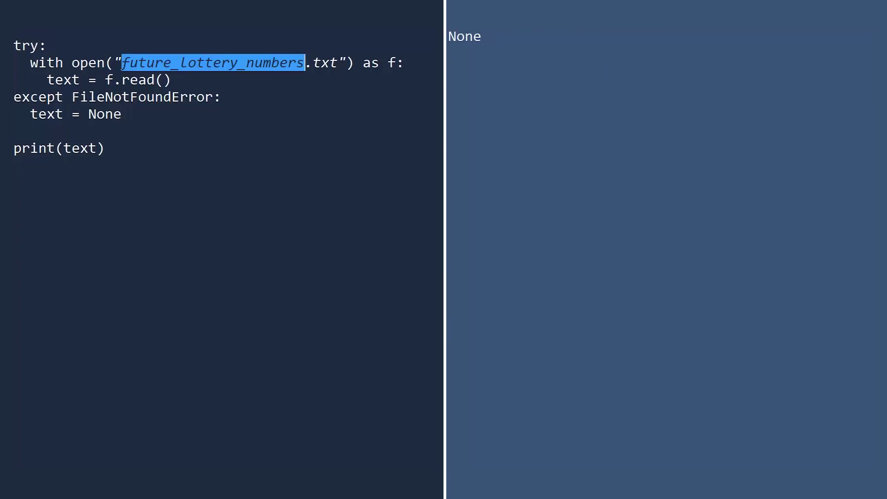
text(guido_bio)
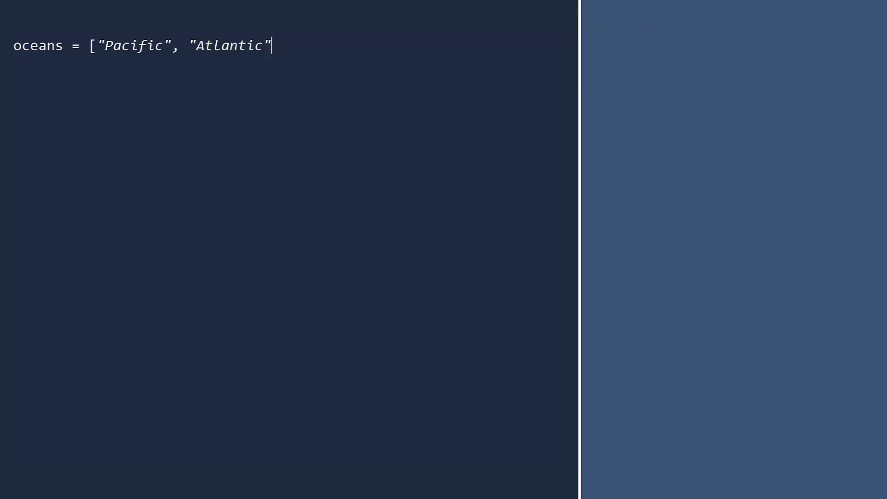
text(, "Indian", "Southern", "Arctic"])
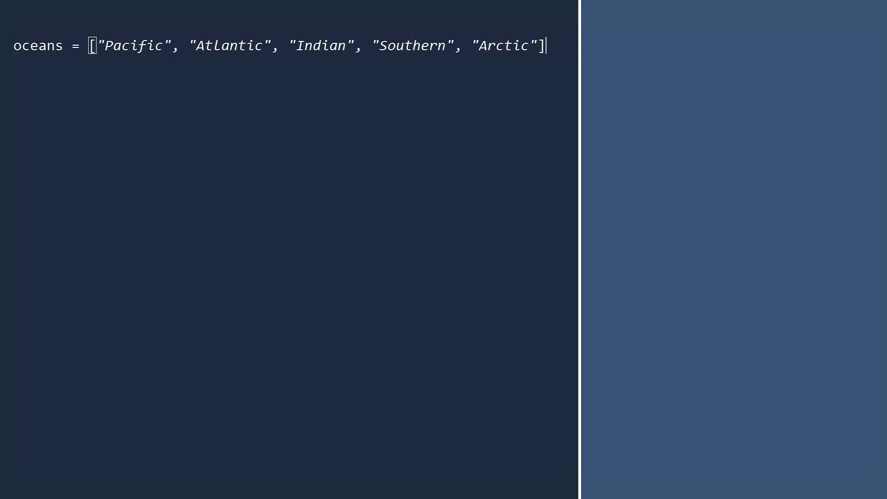
Write the five-ocean list and a with open("oceans.txt", "w") loop calling f.write(ocean).
key(Return)
key(Return)
text(with open("oceans.)
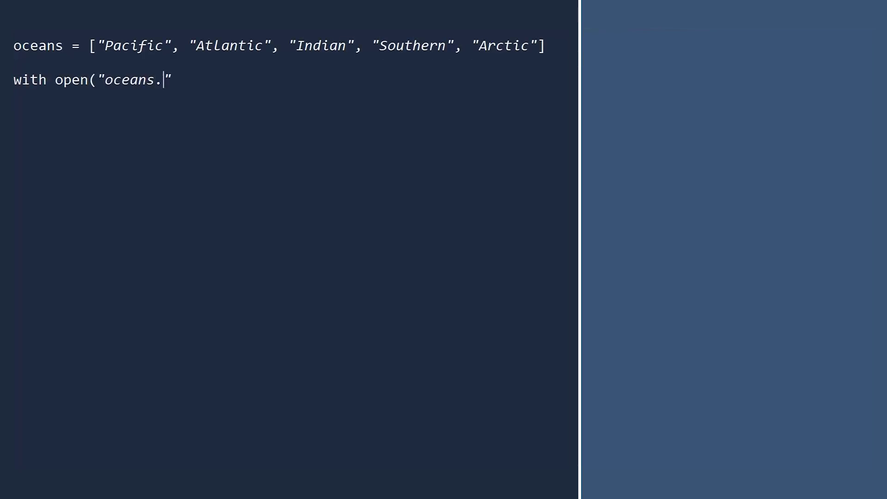
text(txt",)
text( "w"))
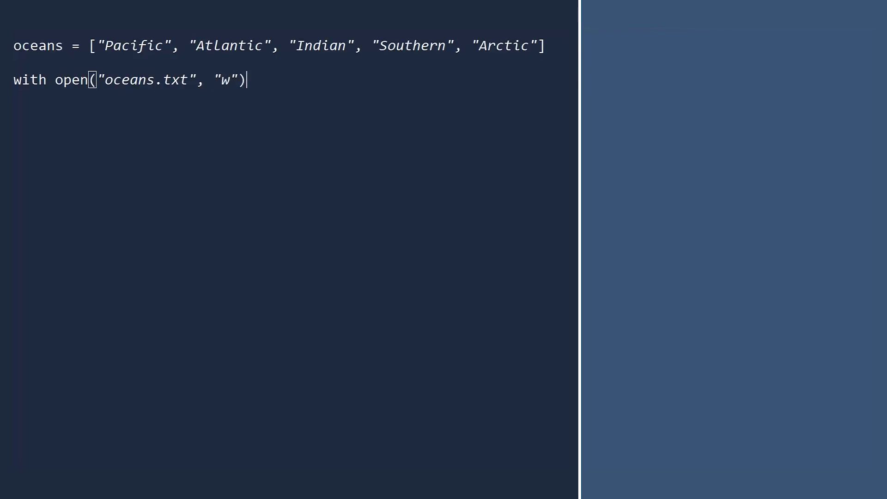
text( a)
text(s f:)
text(for ocean in ocean)
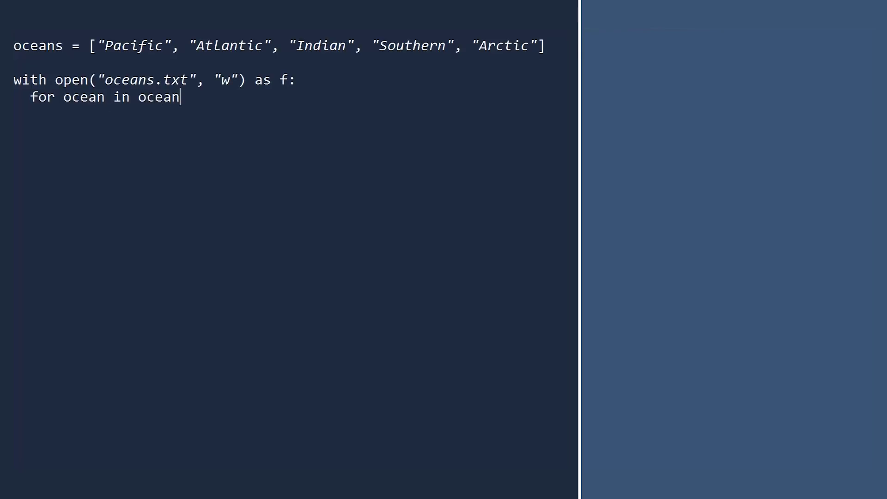
text(s:)
key(Return)
text(f.write(oc)
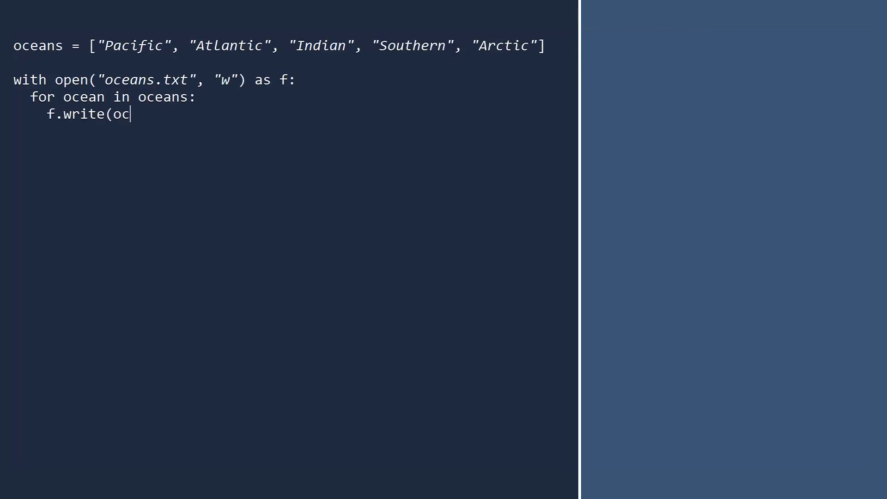
text(ean))
key(Return)
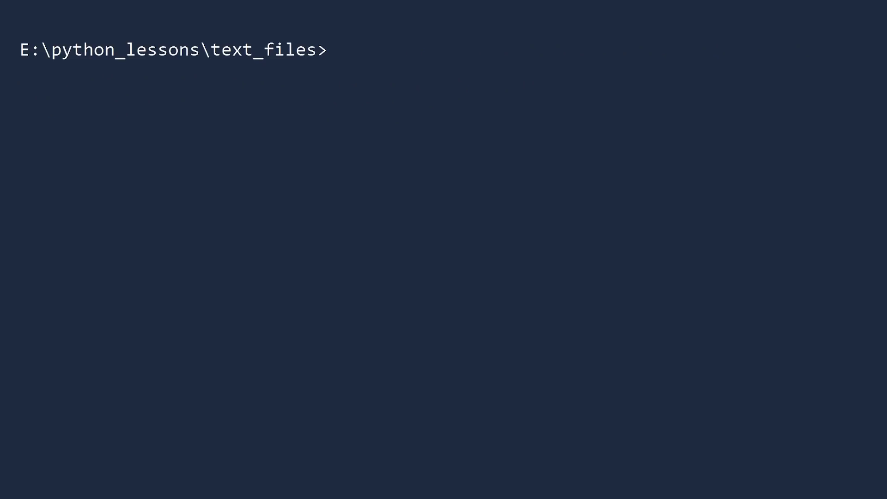
text(vim oceans.txt)
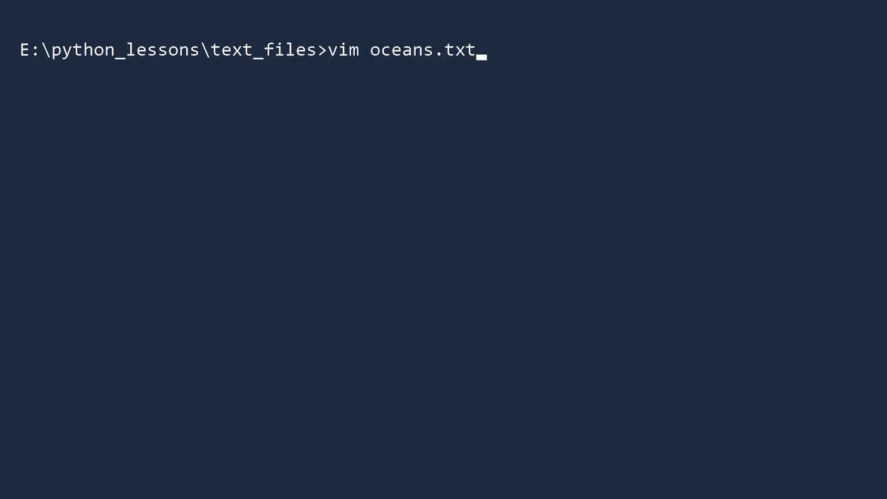
Check oceans.txt in vim, add f.write("\n") to the loop, and recheck the file.
key(Return)
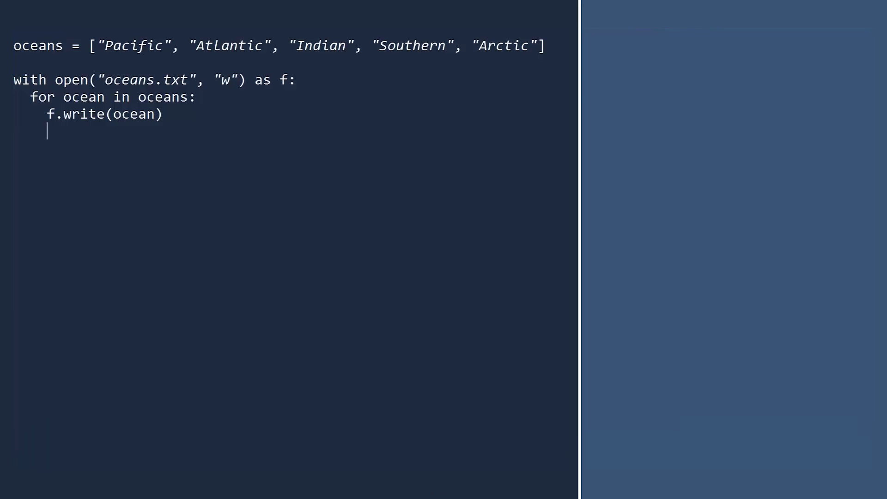
text(f.write("\n"))
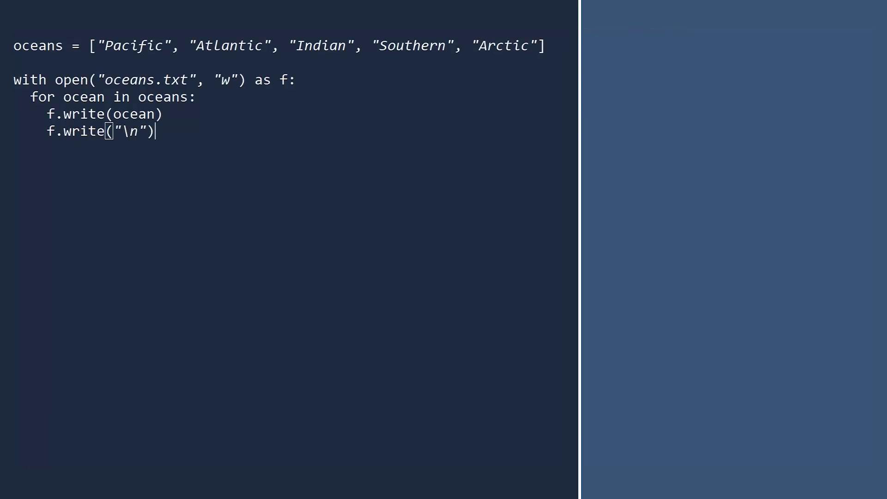
key(Return)
key(BackSpace)
key(BackSpace)
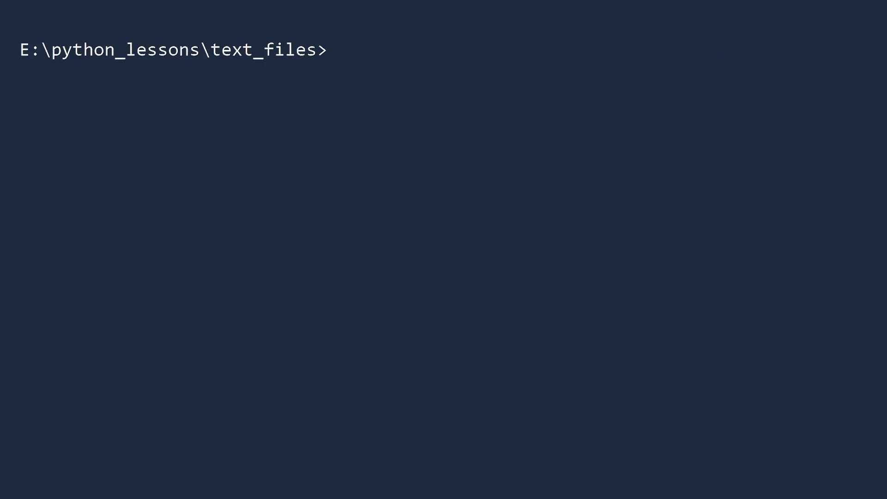
text(vim oceans.txt)
key(Return)
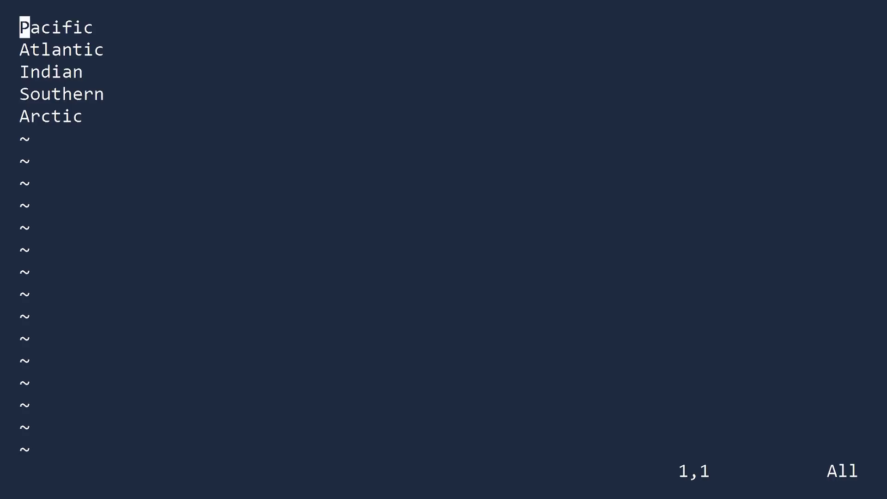
text(with open("oceans.txt", )
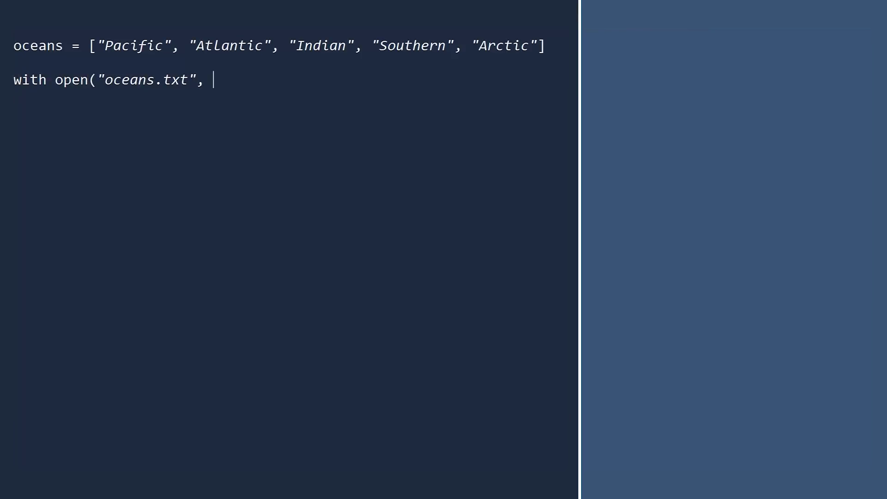
text("w") as f:)
Replace the write calls with print(ocean, file=f) and recheck oceans.txt in vim.
key(Return)
text(for ocean in oceans:)
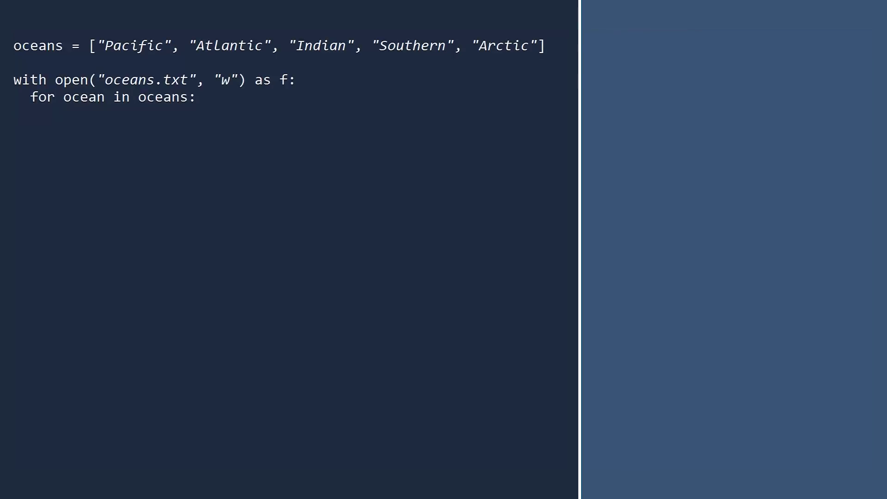
text(     print(ocean)
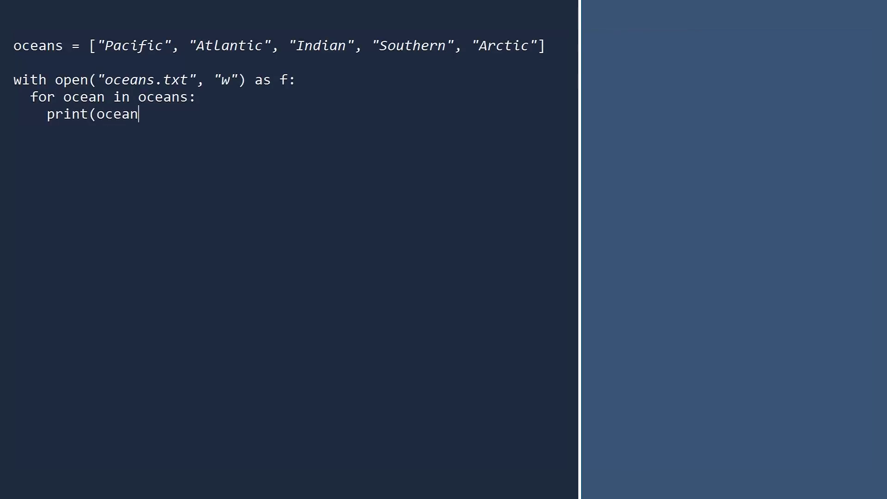
text(, file=)
text(f))
key(Return)
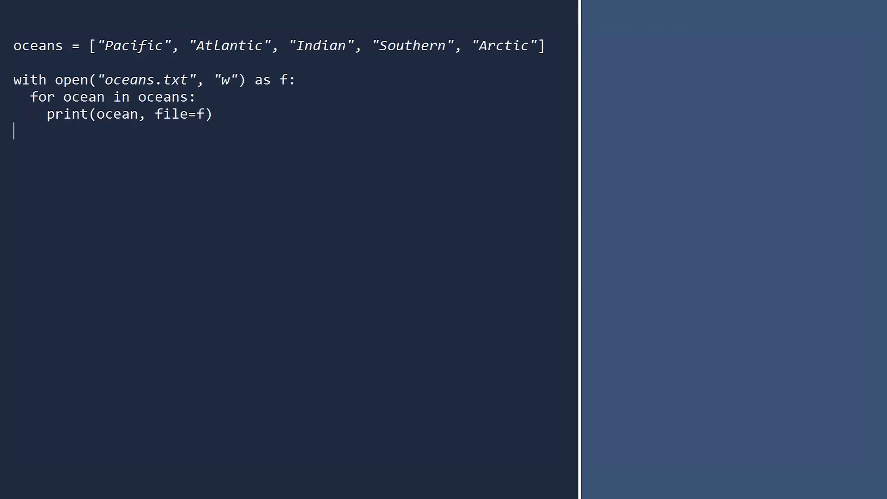
text(oceans.txt)
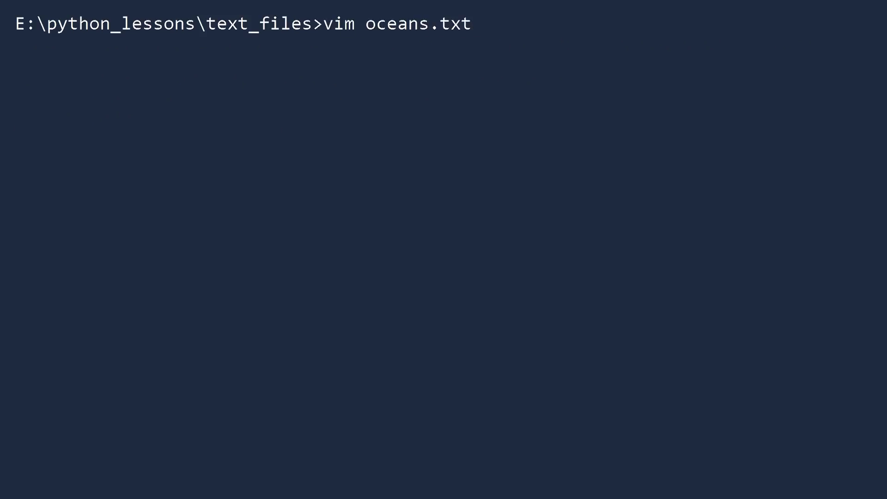
key(Return)
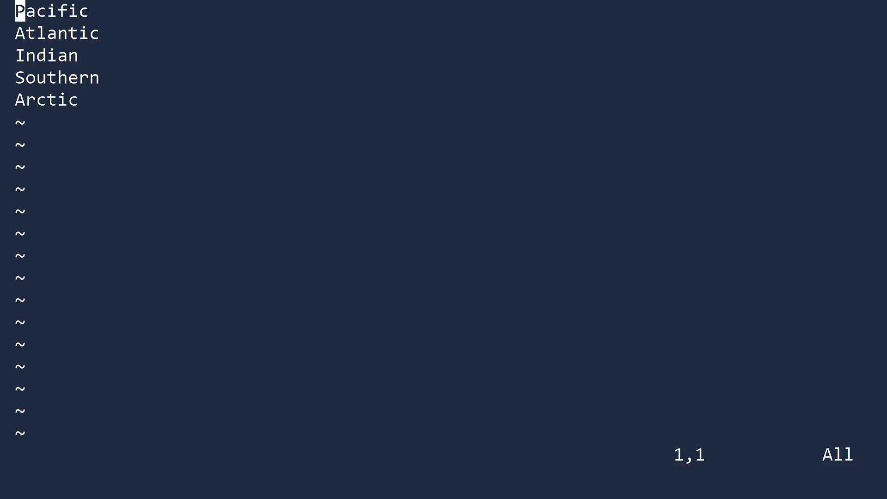